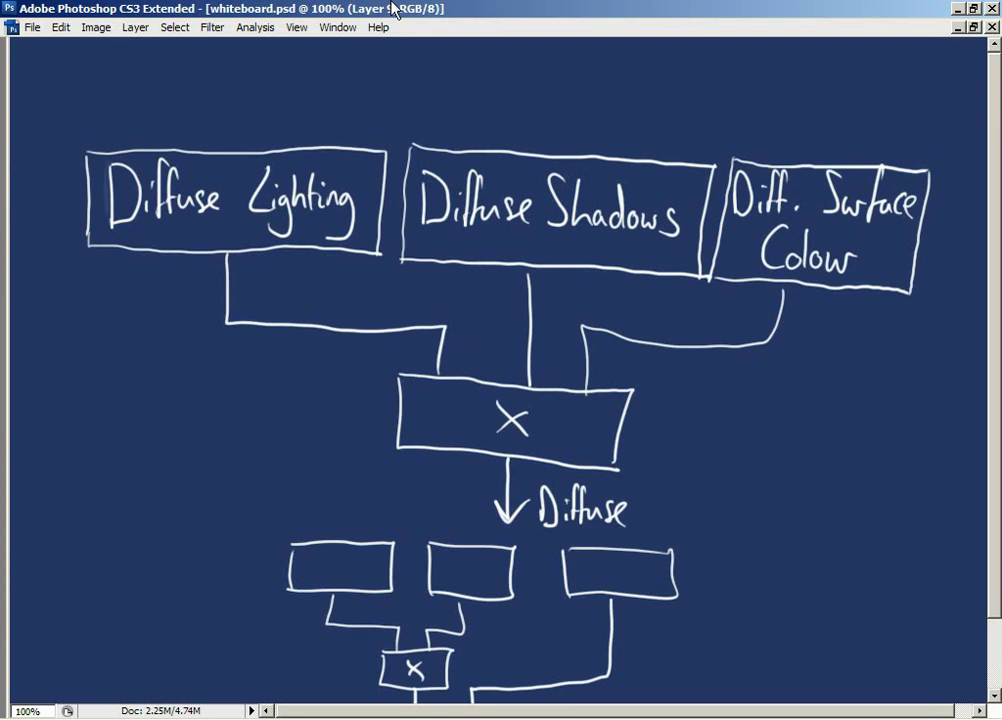
# Add a new blank Layer 10 and hide Layer 8's old diagram
pyautogui.press('F7')
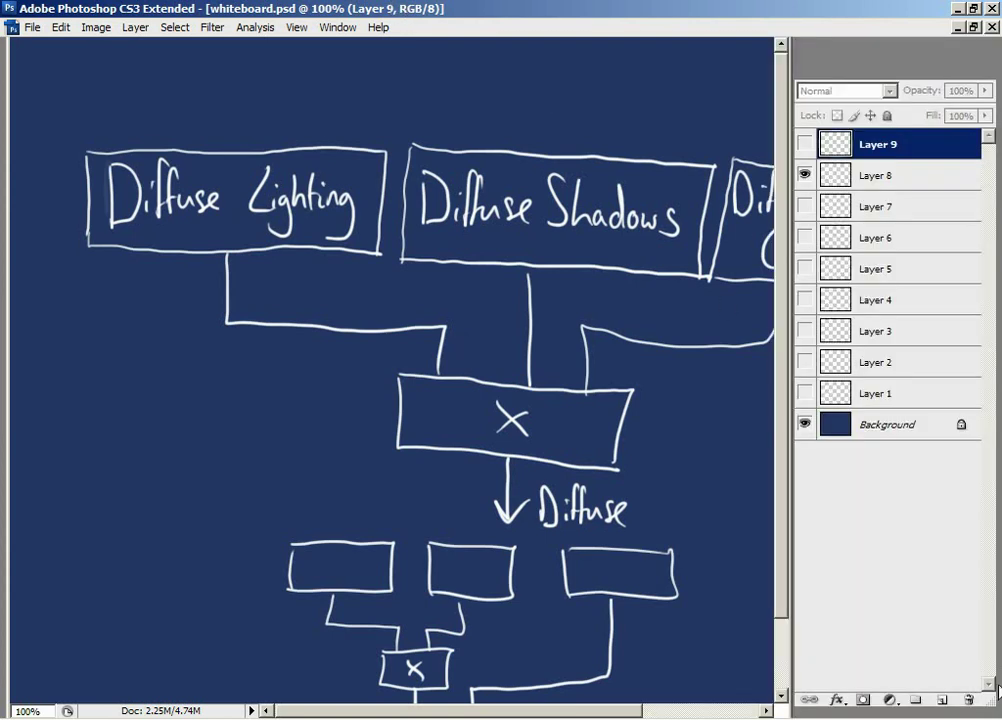
pyautogui.click(940, 699)
pyautogui.click(805, 207)
pyautogui.press('F7')
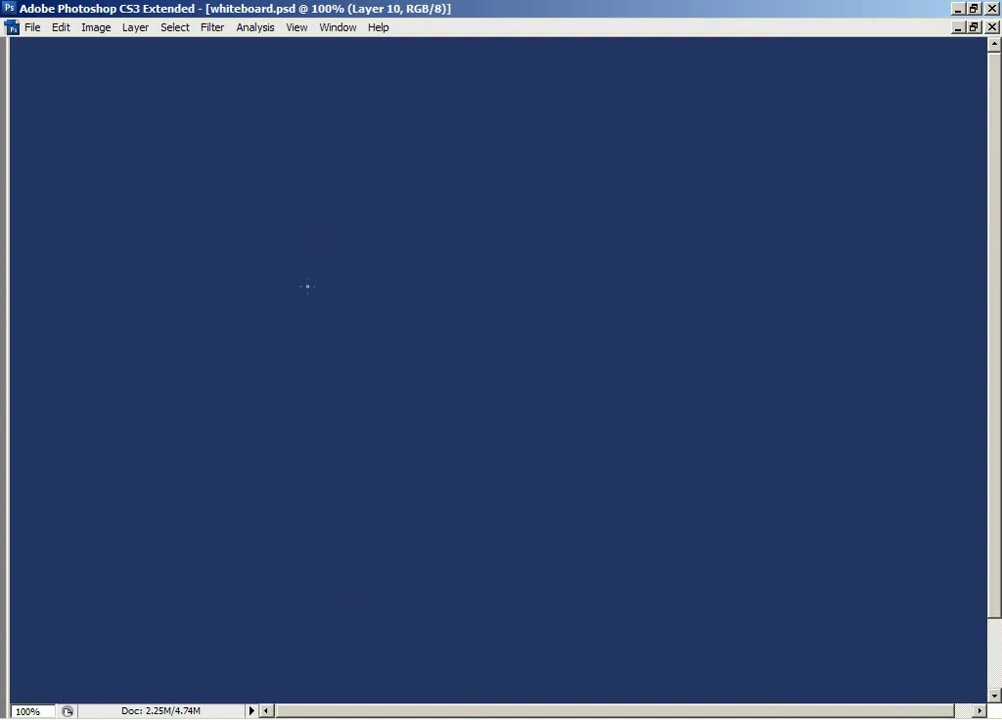
# Sketch a ground line, a ball, a cylinder beside it and a dashed dome over them
pyautogui.moveTo(218, 301); pyautogui.dragTo(614, 311)
pyautogui.moveTo(420, 245)
pyautogui.mouseDown()
pyautogui.moveTo(424, 300)
pyautogui.moveTo(459, 284)
pyautogui.moveTo(424, 242)
pyautogui.mouseUp()
pyautogui.moveTo(532, 241)
pyautogui.mouseDown()
pyautogui.moveTo(532, 297)
pyautogui.moveTo(559, 242)
pyautogui.moveTo(534, 243)
pyautogui.moveTo(558, 300)
pyautogui.moveTo(534, 299)
pyautogui.mouseUp()
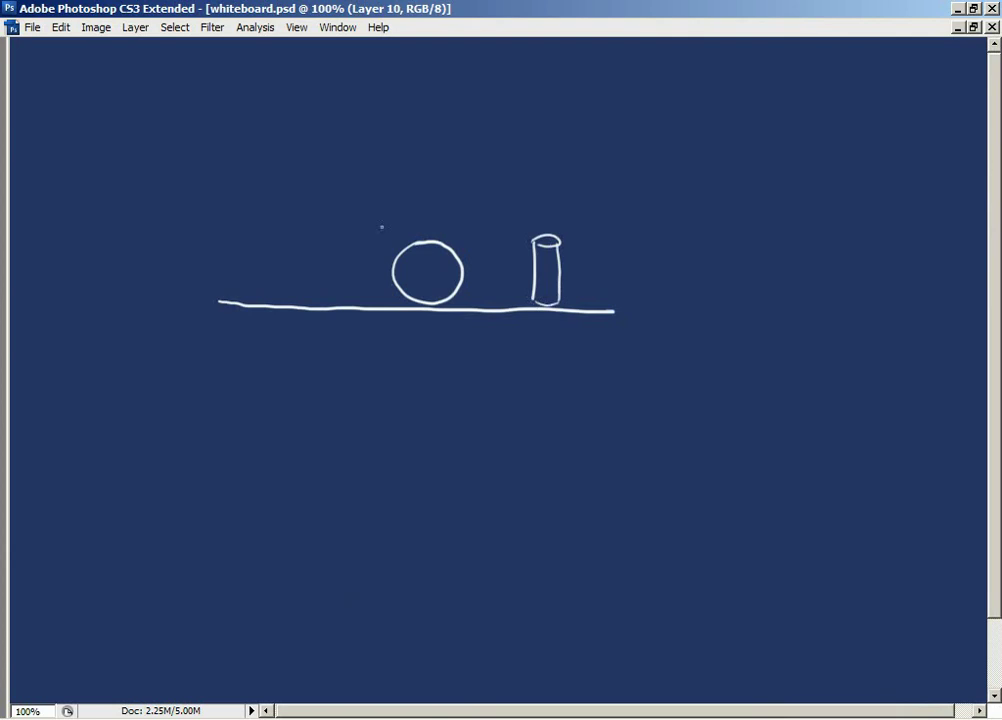
pyautogui.moveTo(155, 236)
pyautogui.mouseDown()
pyautogui.moveTo(212, 165)
pyautogui.moveTo(278, 121)
pyautogui.moveTo(354, 99)
pyautogui.moveTo(502, 106)
pyautogui.moveTo(567, 121)
pyautogui.moveTo(615, 154)
pyautogui.moveTo(692, 337)
pyautogui.mouseUp()
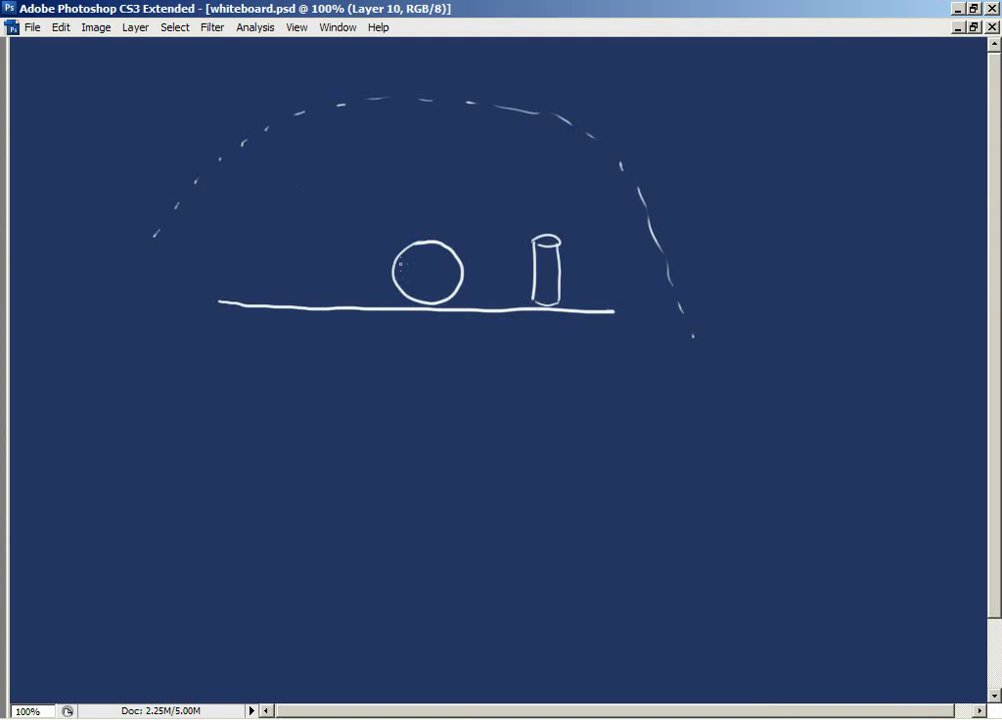
# Draw an arrow from the ball toward the ground and label it 'black'
pyautogui.moveTo(424, 300); pyautogui.dragTo(430, 310)
pyautogui.moveTo(423, 376); pyautogui.dragTo(431, 318)
pyautogui.moveTo(424, 330); pyautogui.dragTo(431, 318)
pyautogui.moveTo(402, 377)
pyautogui.mouseDown()
pyautogui.moveTo(403, 400)
pyautogui.moveTo(413, 400)
pyautogui.mouseUp()
pyautogui.moveTo(424, 391); pyautogui.dragTo(430, 399)
pyautogui.moveTo(439, 378); pyautogui.dragTo(447, 404)
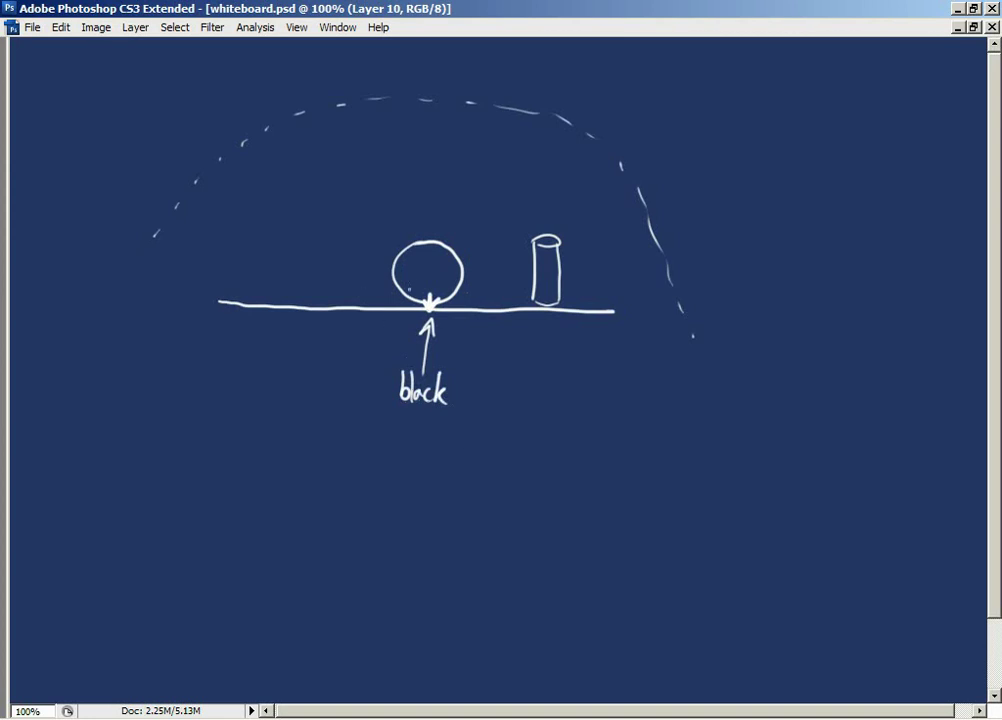
# Draw an arrow from the top of the ball up to the dome and label it 'white'
pyautogui.click(430, 248)
pyautogui.moveTo(430, 248)
pyautogui.mouseDown()
pyautogui.moveTo(430, 107)
pyautogui.moveTo(441, 121)
pyautogui.mouseUp()
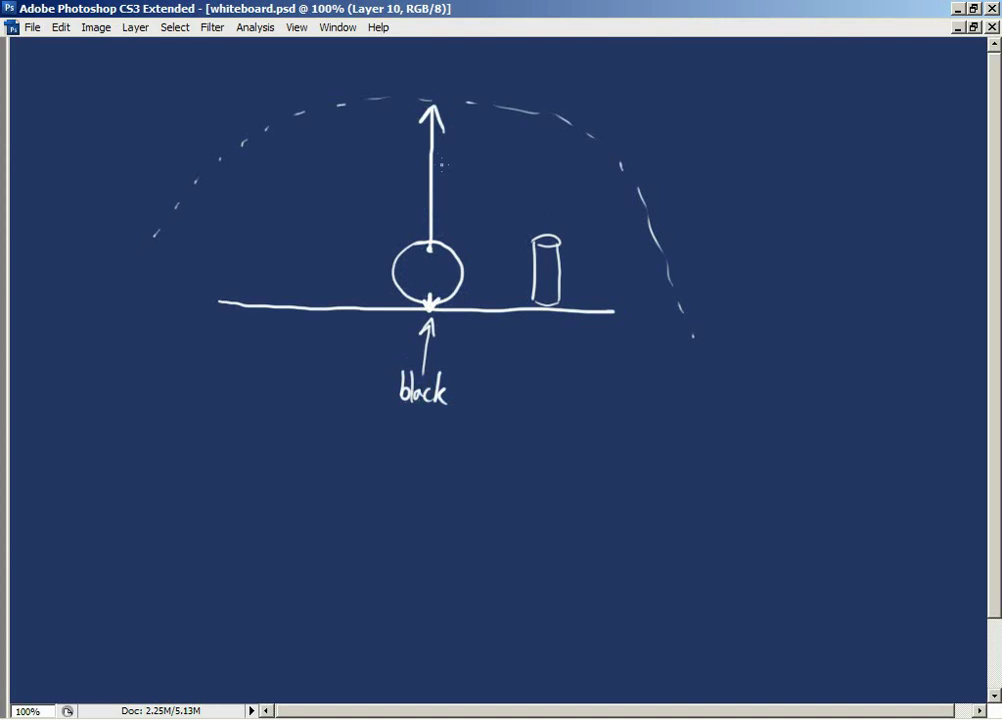
pyautogui.moveTo(442, 155); pyautogui.dragTo(483, 175)
pyautogui.click(479, 150)
pyautogui.moveTo(477, 159); pyautogui.dragTo(489, 158)
pyautogui.moveTo(487, 167); pyautogui.dragTo(495, 175)
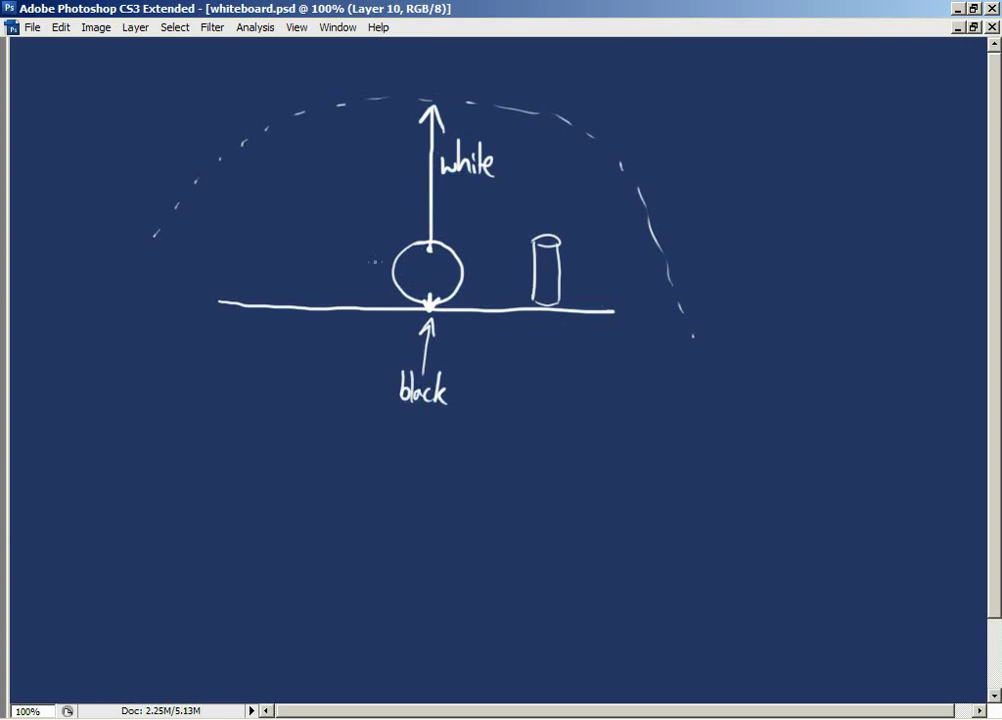
# Draw arrows from the ball toward the cylinder and ground, labelled 'grey'
pyautogui.moveTo(455, 276); pyautogui.dragTo(534, 276)
pyautogui.moveTo(520, 267); pyautogui.dragTo(520, 284)
pyautogui.moveTo(451, 288)
pyautogui.mouseDown()
pyautogui.moveTo(466, 311)
pyautogui.moveTo(458, 313)
pyautogui.moveTo(499, 357)
pyautogui.moveTo(503, 388)
pyautogui.moveTo(534, 368)
pyautogui.moveTo(539, 378)
pyautogui.mouseUp()
pyautogui.moveTo(551, 354); pyautogui.dragTo(529, 393)
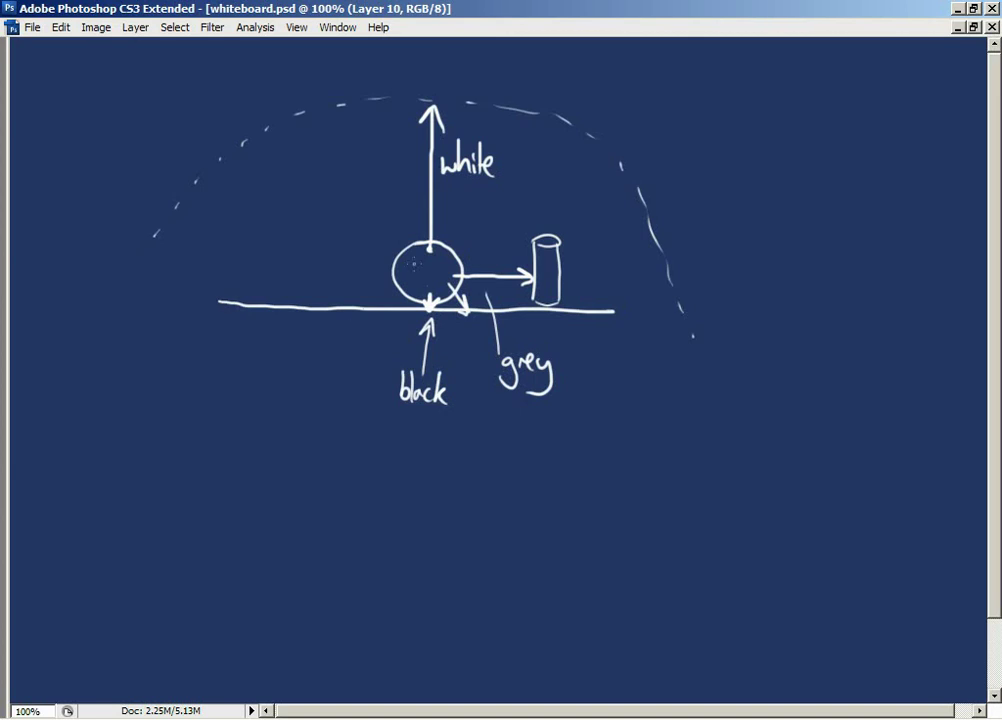
# Circle the arrow tip above 'black', undo it, then sketch a circle above the ball
pyautogui.moveTo(410, 295)
pyautogui.mouseDown()
pyautogui.moveTo(430, 287)
pyautogui.moveTo(418, 333)
pyautogui.moveTo(412, 305)
pyautogui.mouseUp()
pyautogui.hotkey('ctrl', 'z')
pyautogui.moveTo(438, 232)
pyautogui.mouseDown()
pyautogui.moveTo(410, 240)
pyautogui.moveTo(440, 226)
pyautogui.moveTo(432, 232)
pyautogui.mouseUp()
# Undo the stray circle stroke drawn above the ball with Ctrl+Z
pyautogui.hotkey('ctrl', 'z')
# Switch to Houdini and look through cam1 in the viewport
pyautogui.hotkey('alt', 'Tab')
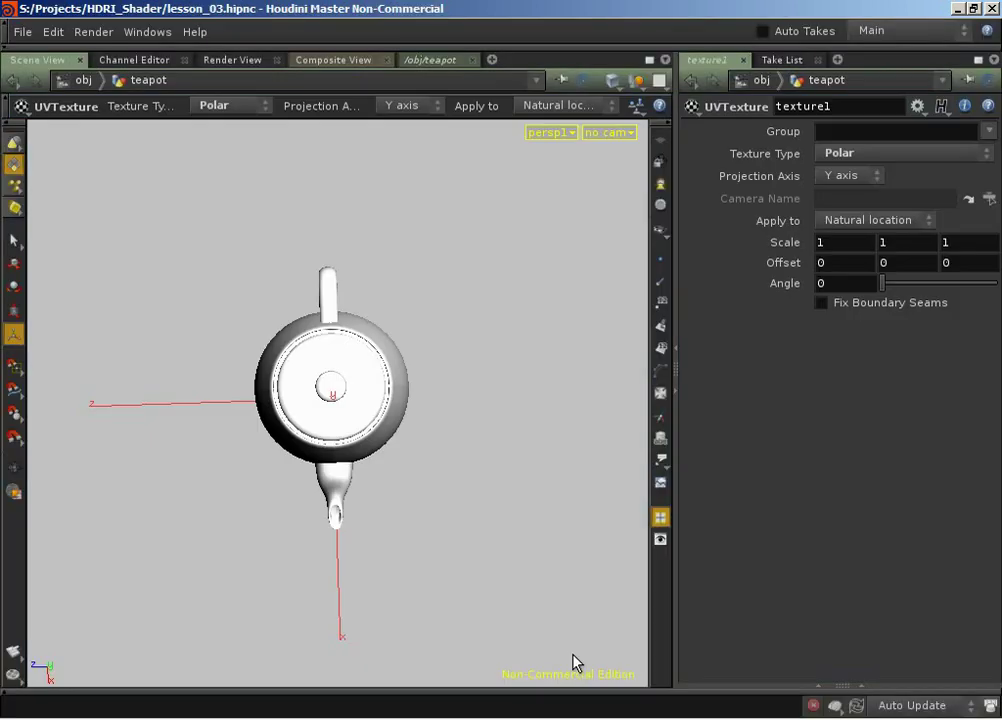
pyautogui.click(615, 127)
pyautogui.click(617, 217)
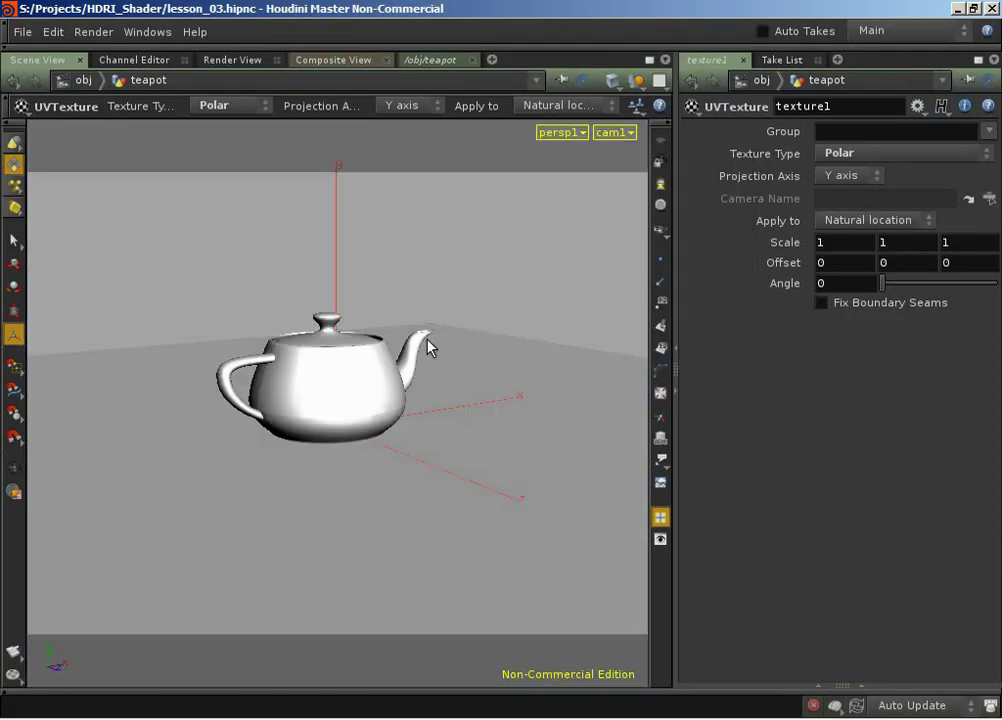
# Navigate the network view to /shop/HDRI_Material/HDRI_surfaceShader
pyautogui.click(412, 62)
pyautogui.click(206, 87)
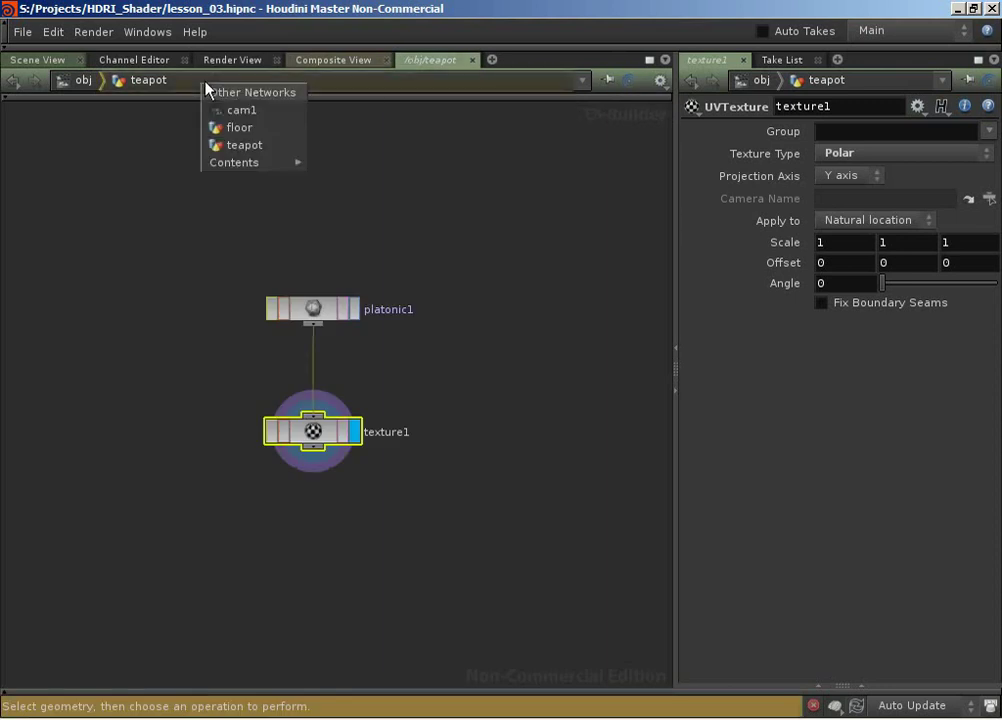
pyautogui.click(78, 84)
pyautogui.click(78, 84)
pyautogui.click(92, 89)
pyautogui.click(112, 181)
pyautogui.doubleClick(208, 268)
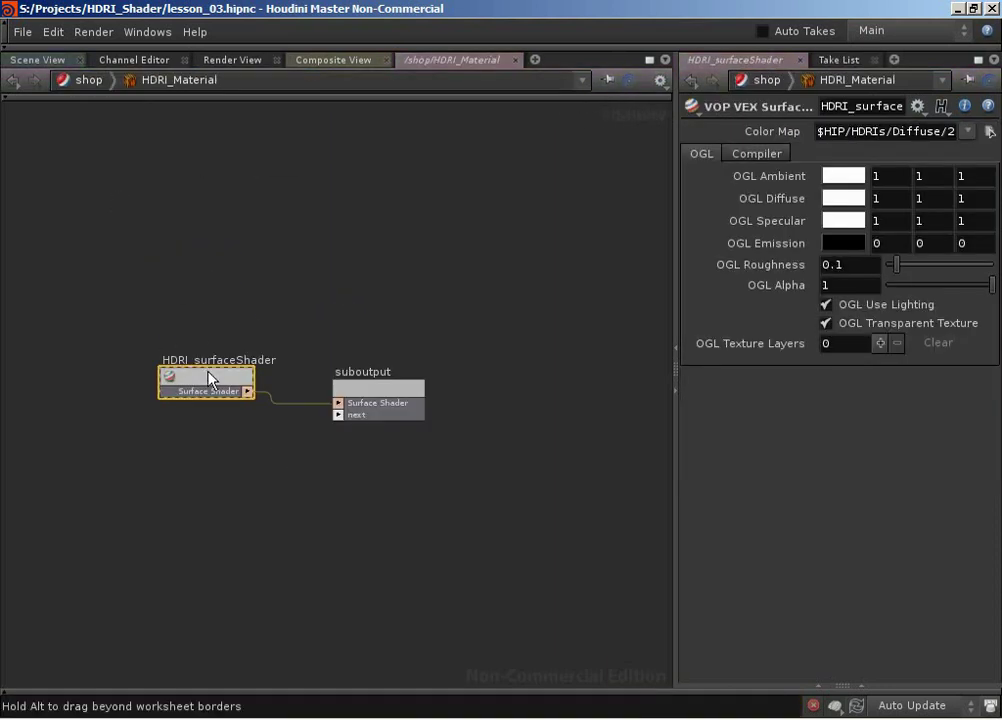
pyautogui.doubleClick(209, 378)
pyautogui.moveTo(313, 326); pyautogui.dragTo(362, 230, button='middle')
pyautogui.scroll(-2, 335, 215)
pyautogui.scroll(2, 351, 215)
# Add an Occlusion VOP node to the shader network and rename it AO
pyautogui.click(352, 561)
pyautogui.press('Tab')
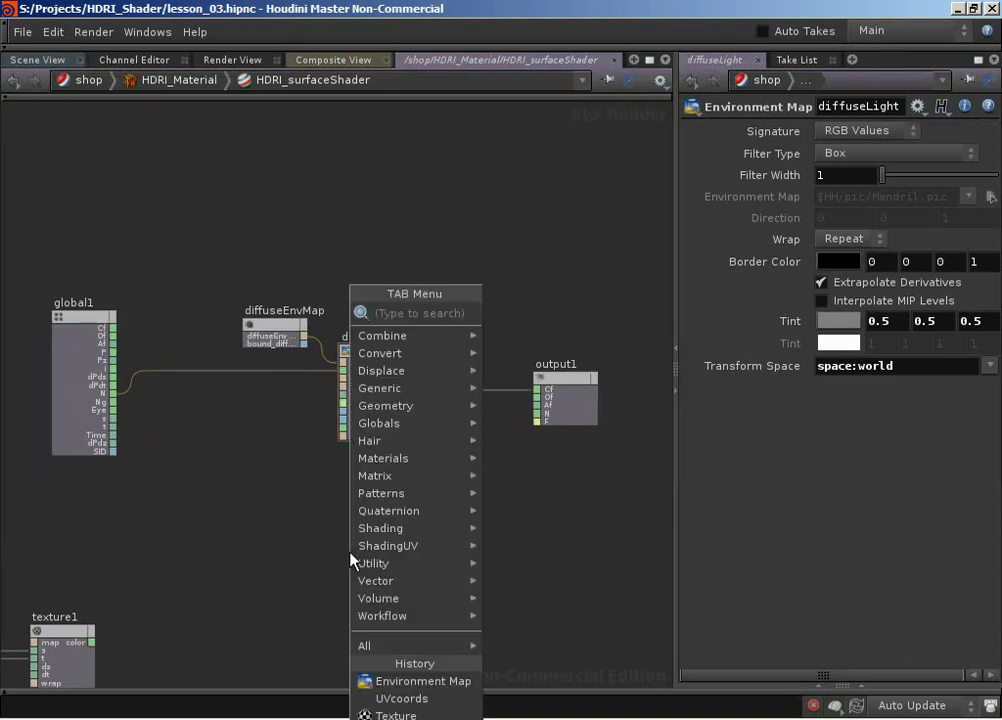
pyautogui.write('diffusion')
pyautogui.press('Return')
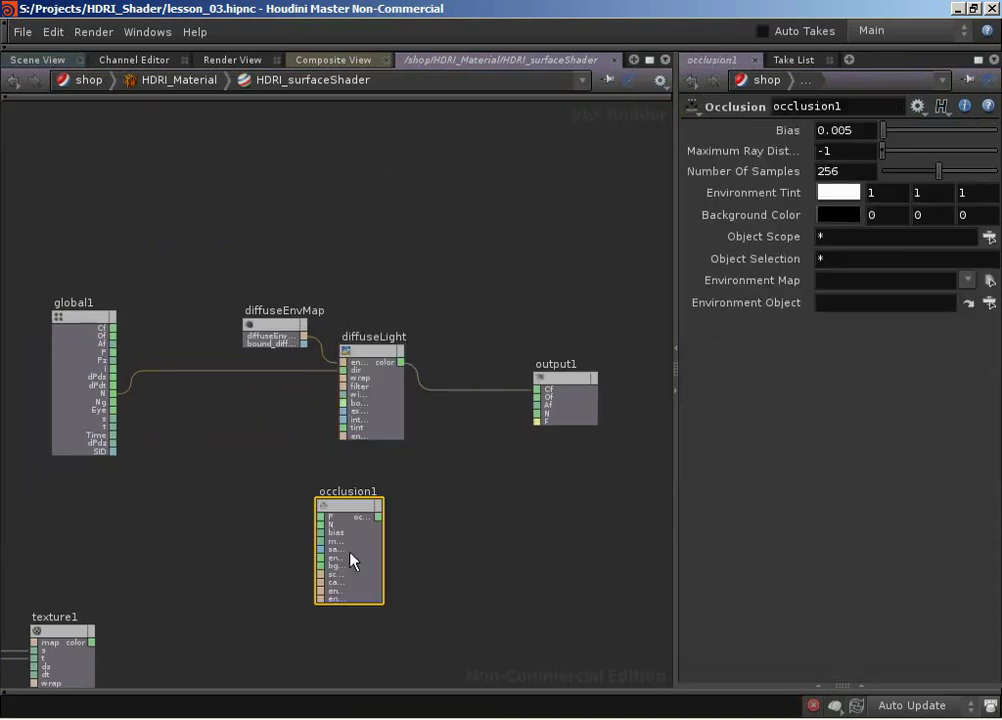
pyautogui.doubleClick(369, 491)
pyautogui.write('AO')
pyautogui.press('Return')
# Move the AO node up and to the right in the shader network
pyautogui.moveTo(365, 505); pyautogui.dragTo(550, 392)
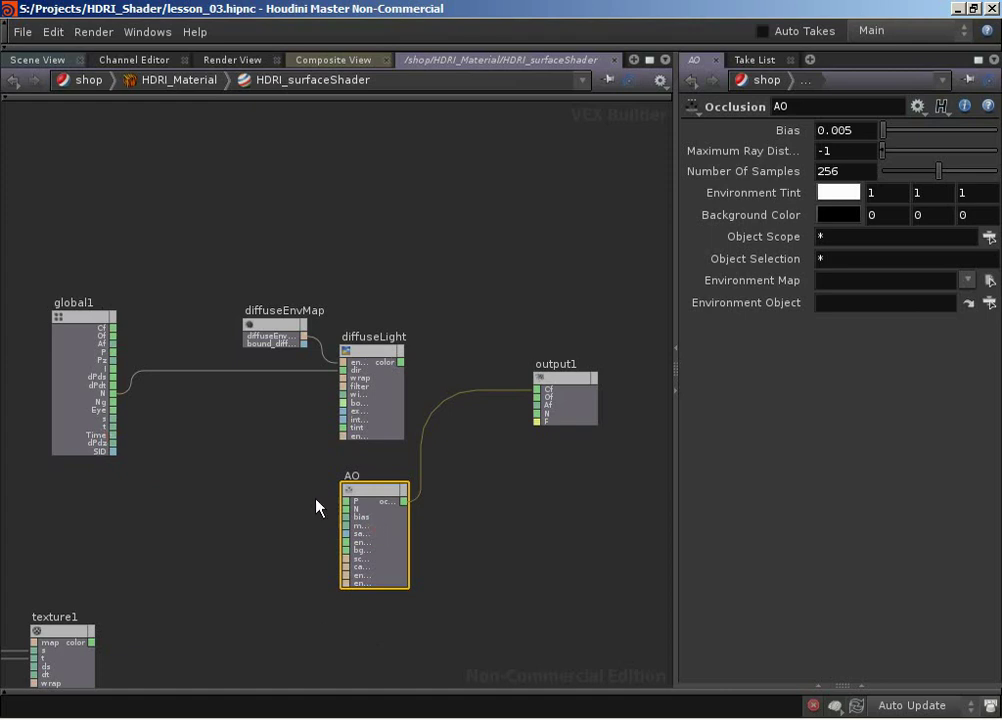
# Return to the scene view and render the teapot from cam1 into MPlay
pyautogui.click(40, 62)
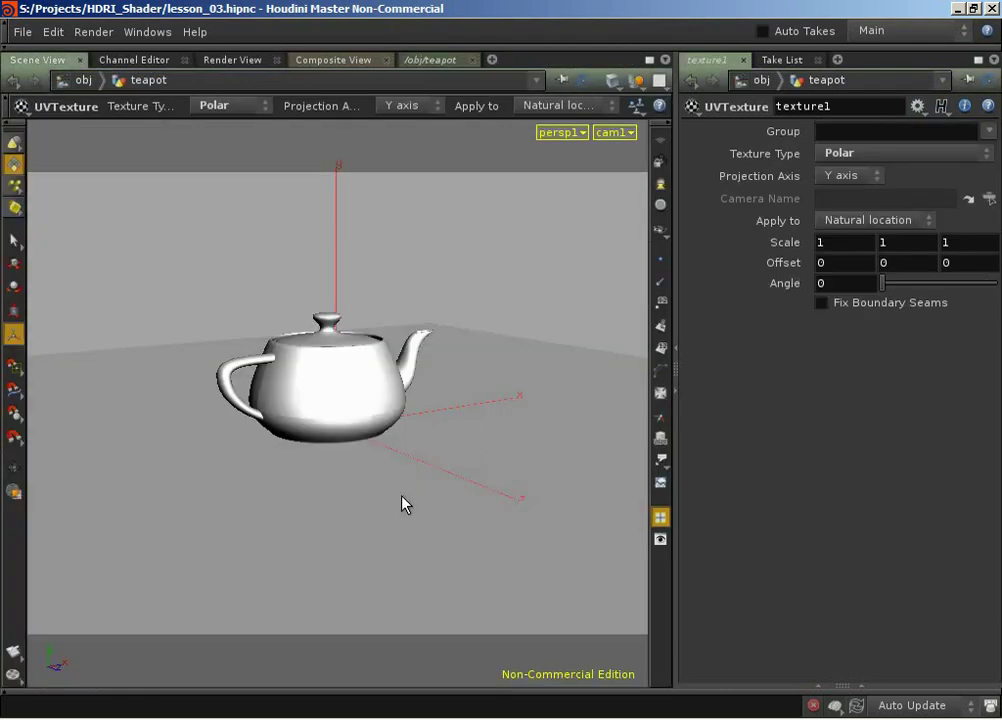
pyautogui.click(13, 675)
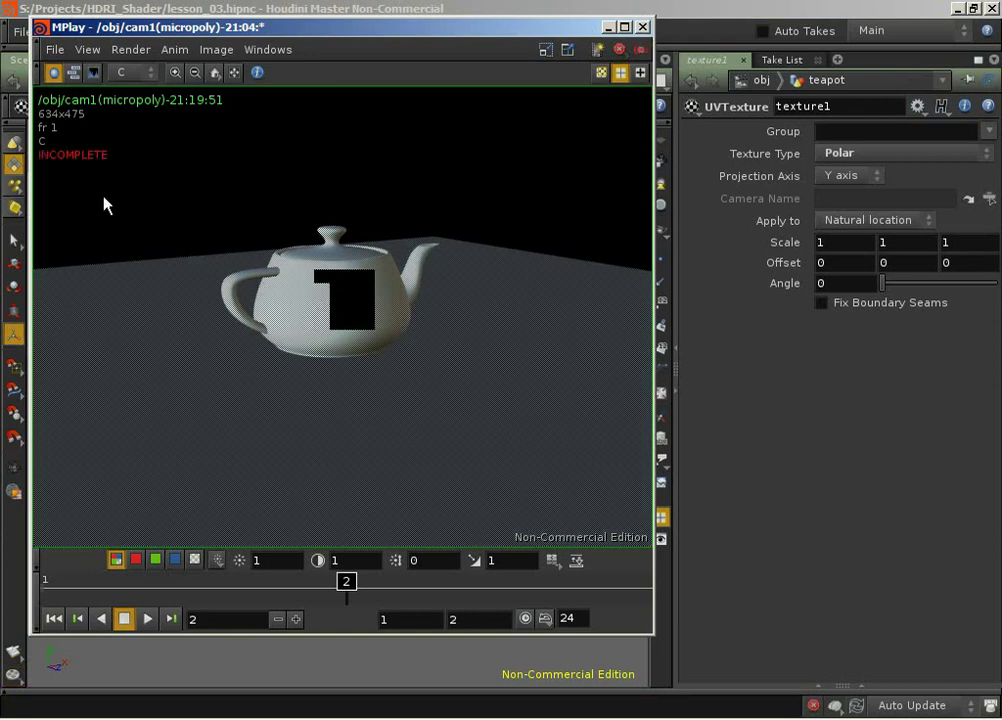
# Close MPlay and go back to the HDRI_surfaceShader network with the AO node shown
pyautogui.click(643, 28)
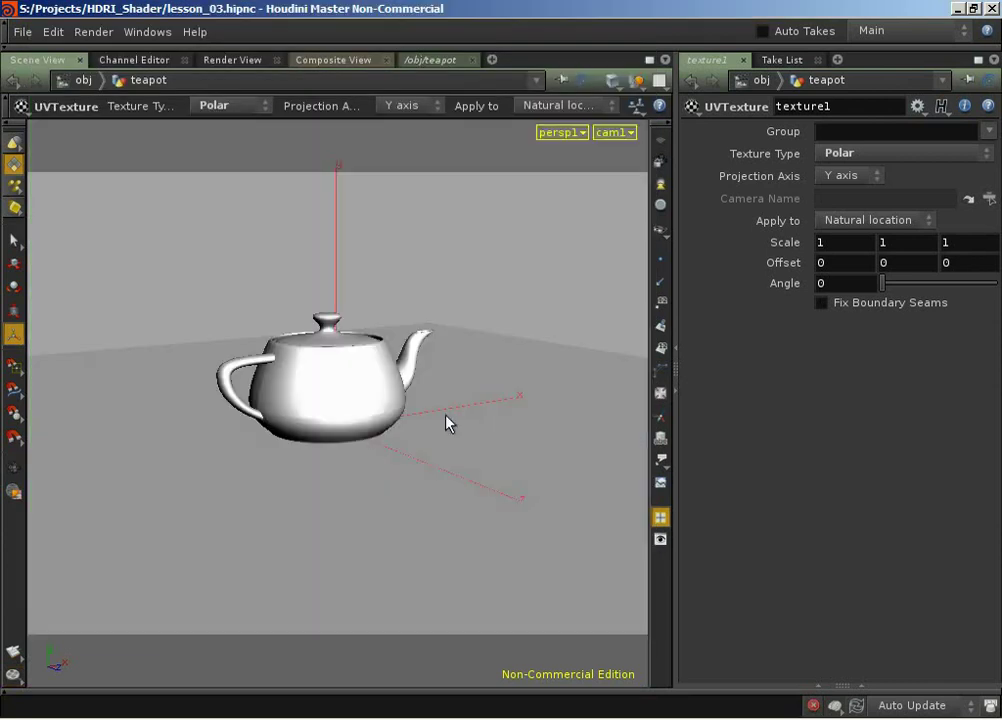
pyautogui.click(415, 62)
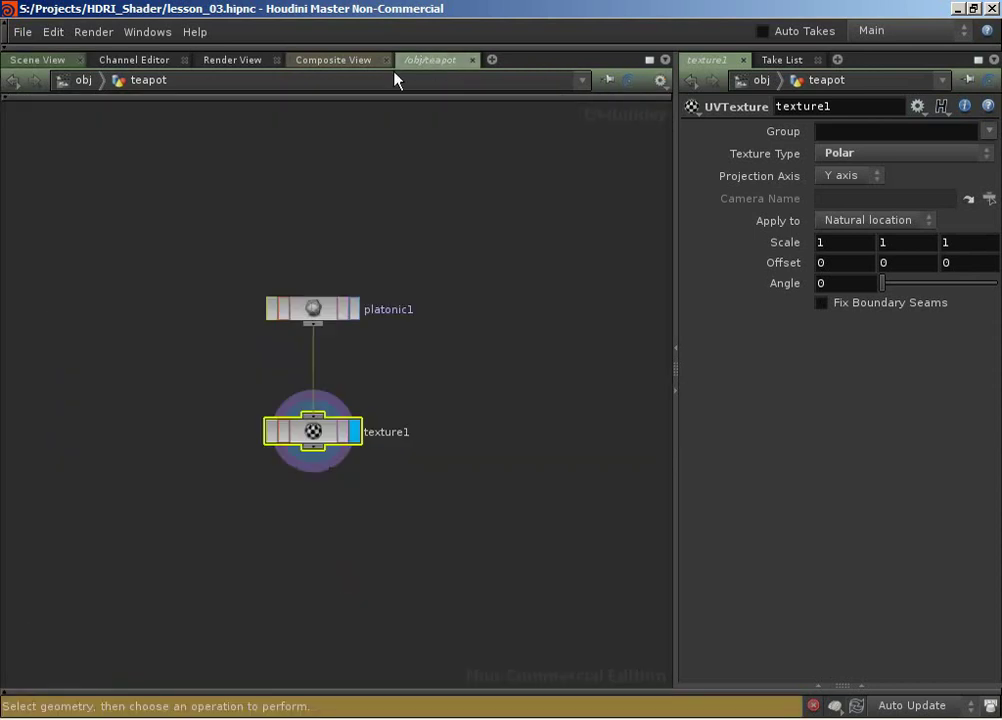
pyautogui.click(13, 80)
pyautogui.moveTo(424, 517); pyautogui.dragTo(406, 488, button='middle')
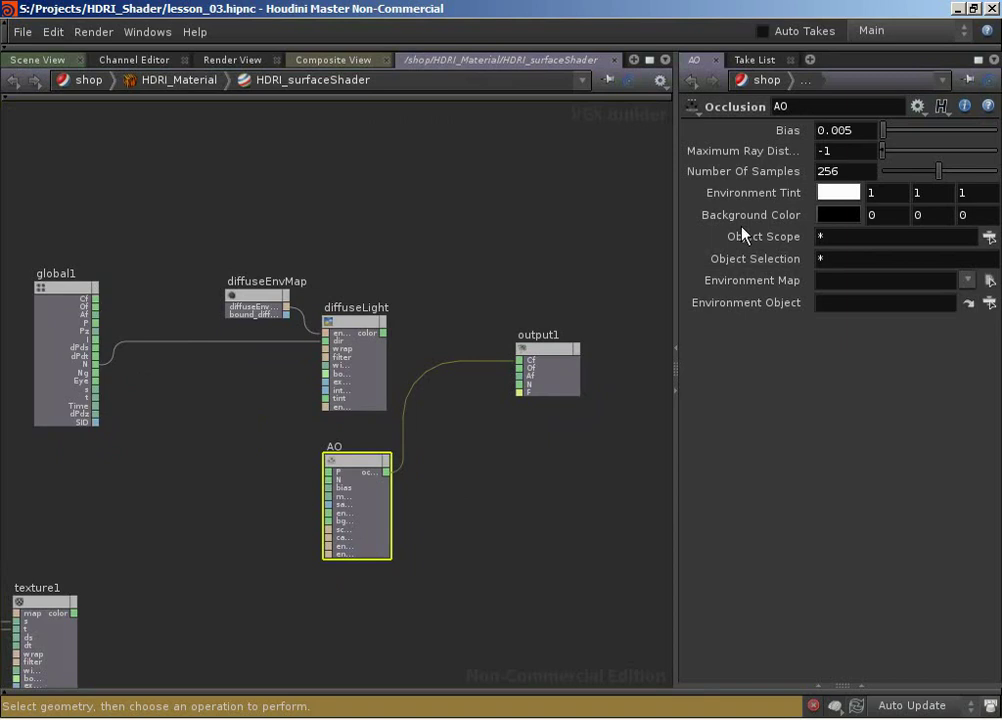
# Set the AO node's background colour to white (1 1 1) and Number Of Samples to 64
pyautogui.click(823, 216)
pyautogui.moveTo(797, 214); pyautogui.dragTo(990, 216)
pyautogui.click(985, 82)
pyautogui.doubleClick(838, 172)
pyautogui.write('64')
pyautogui.press('Return')
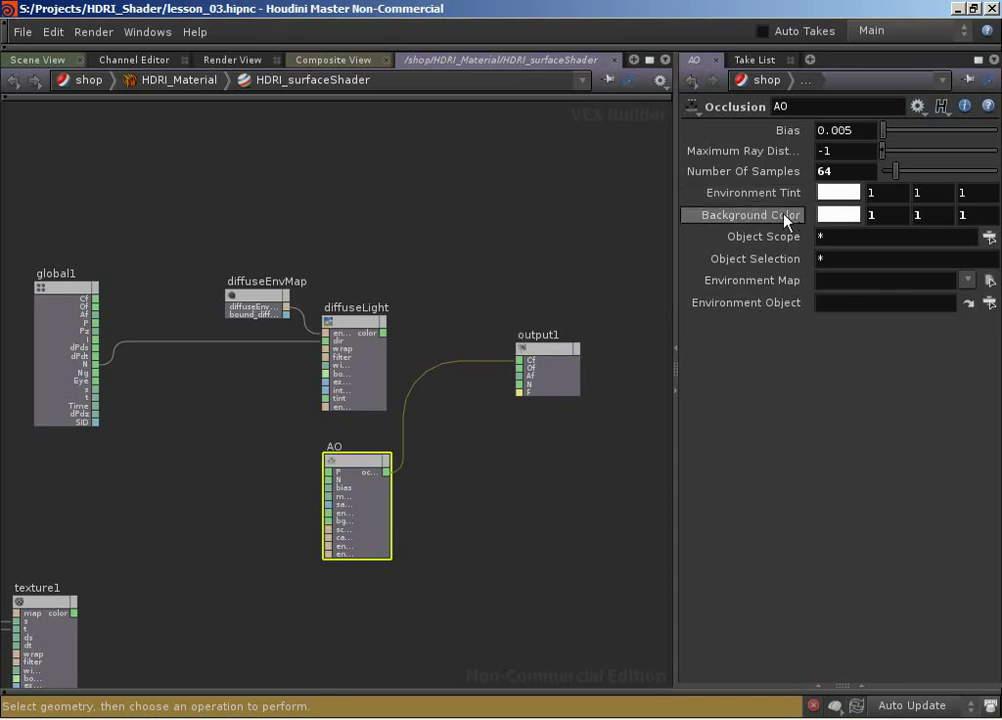
# Return to the teapot in the scene view and drag the MPlay render window fully into view
pyautogui.click(30, 60)
pyautogui.click(14, 140)
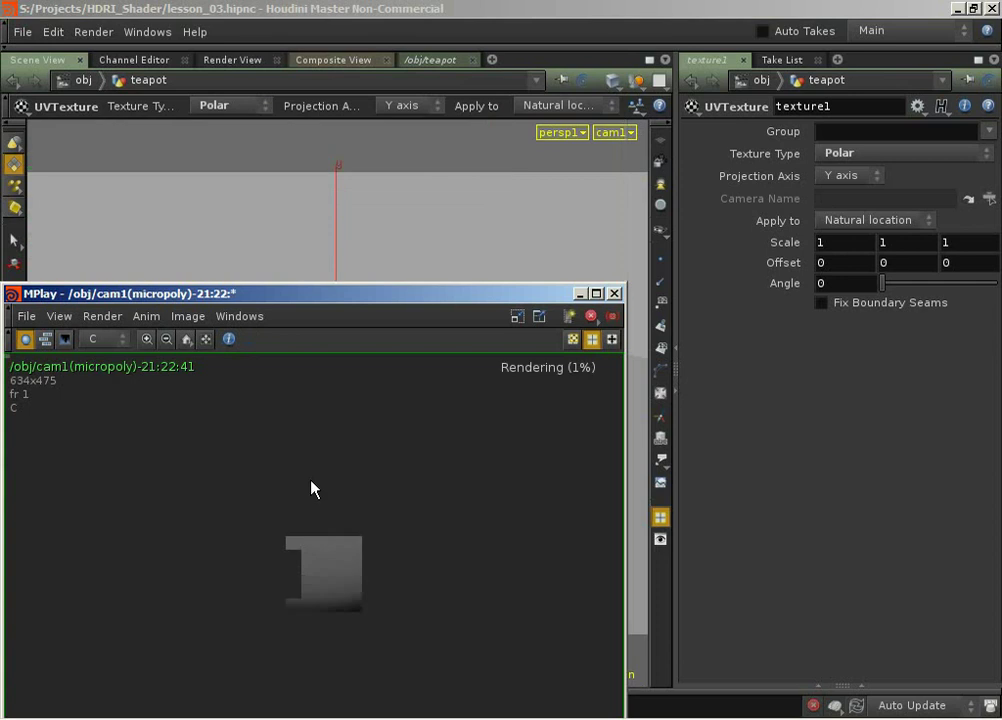
pyautogui.moveTo(428, 308); pyautogui.dragTo(482, 62)
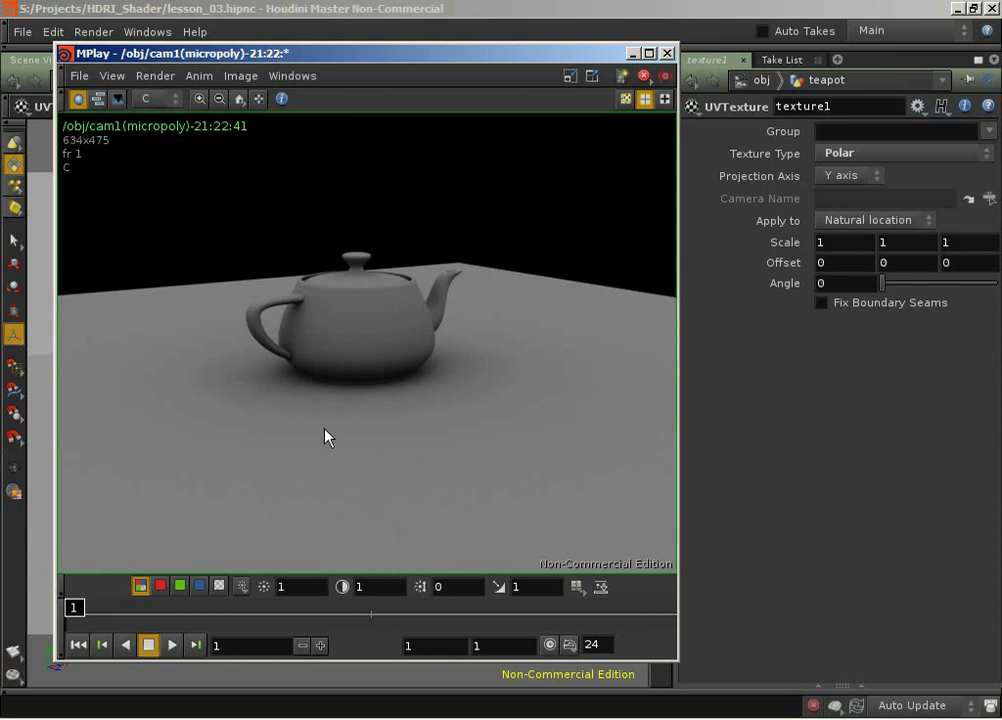
# In Photoshop, hide Layer 10, show Layer 8's diffuse diagram, then restore the MPlay render
pyautogui.click(385, 710)
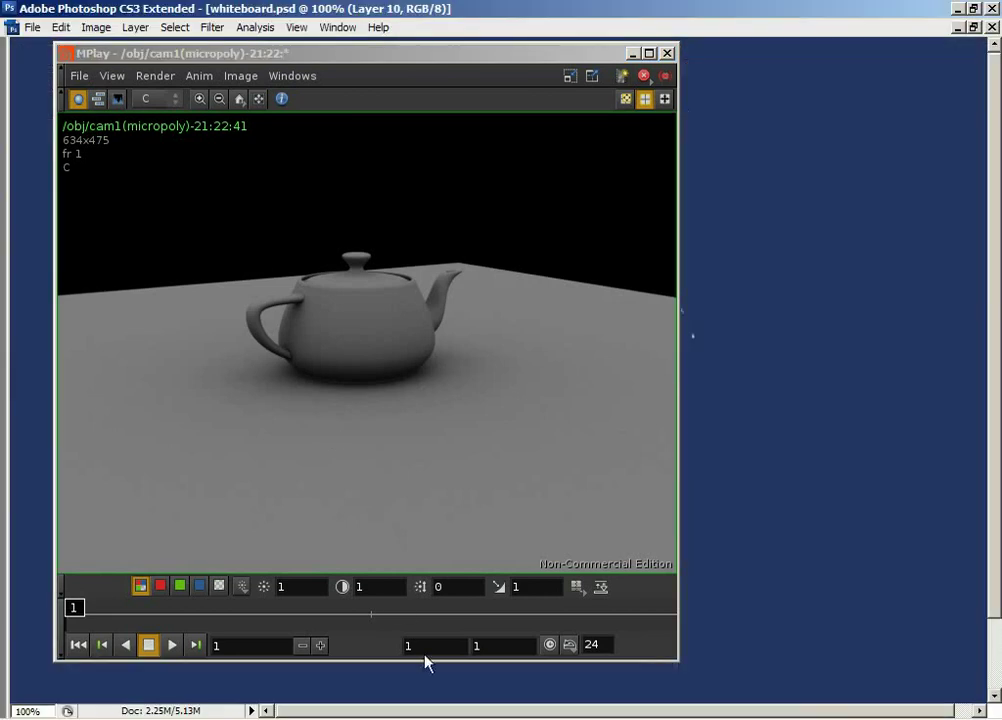
pyautogui.click(668, 52)
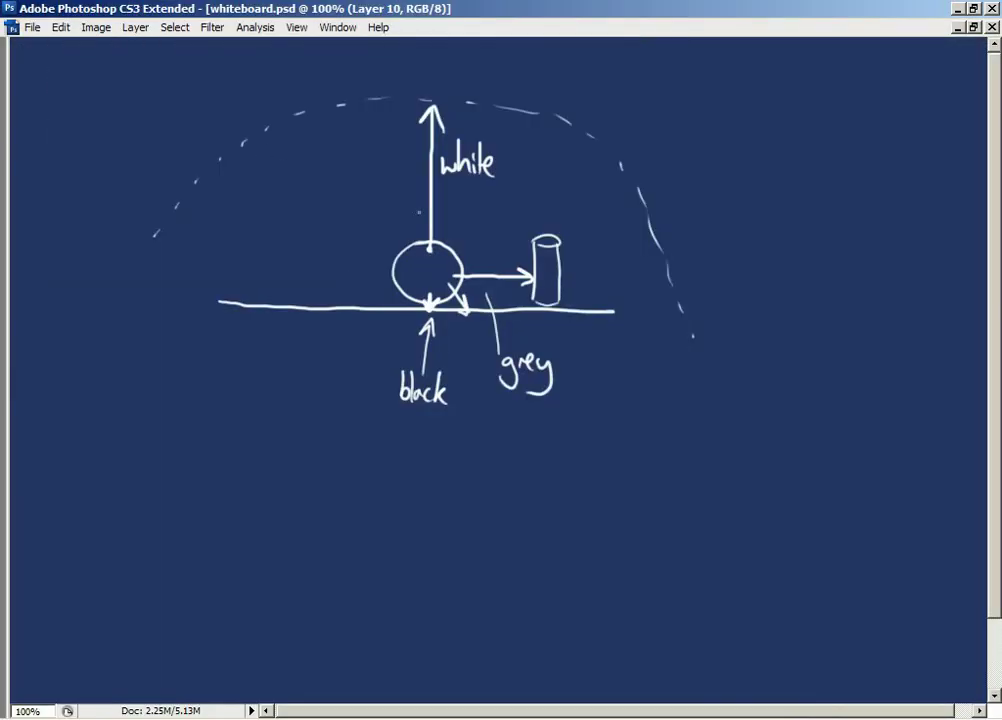
pyautogui.press('F7')
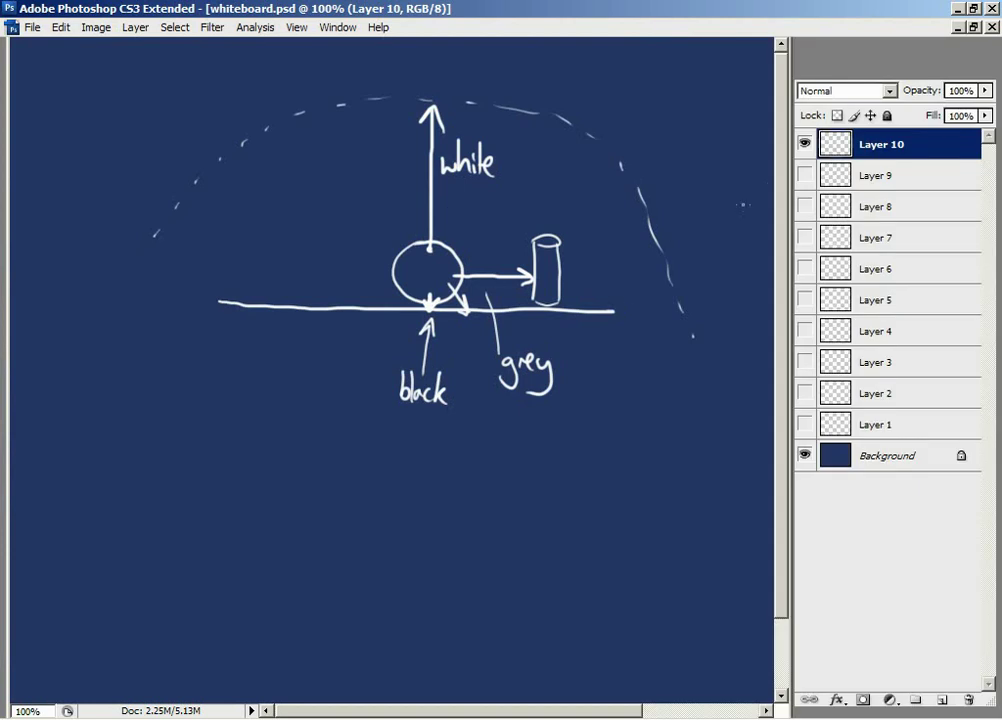
pyautogui.click(805, 143)
pyautogui.click(805, 206)
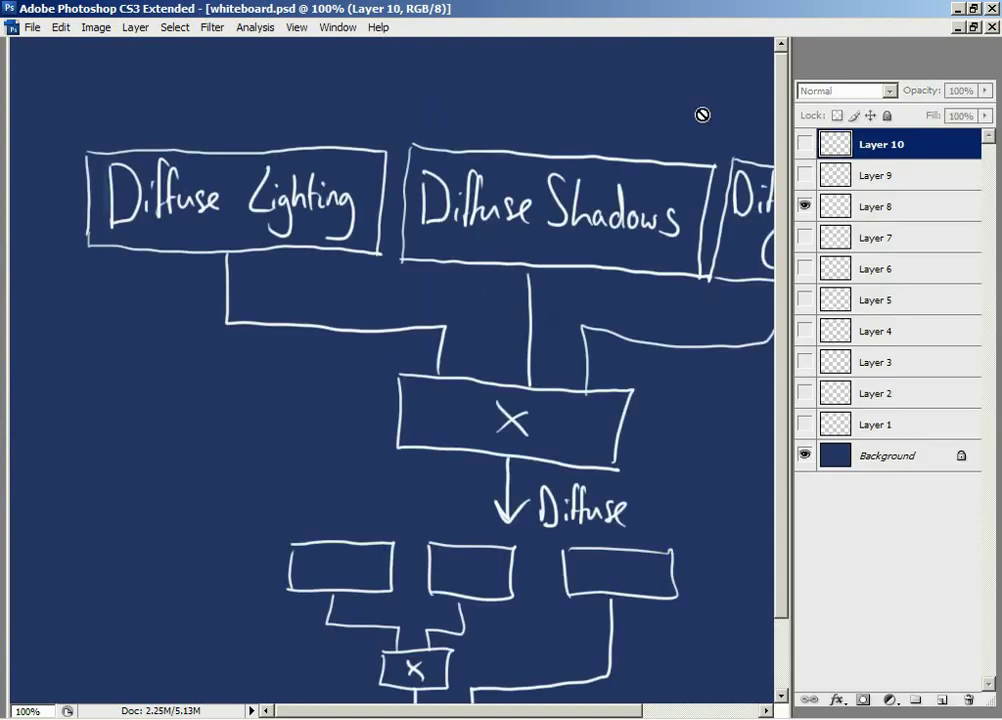
pyautogui.press('F8')
pyautogui.press('F8')
pyautogui.press('F7')
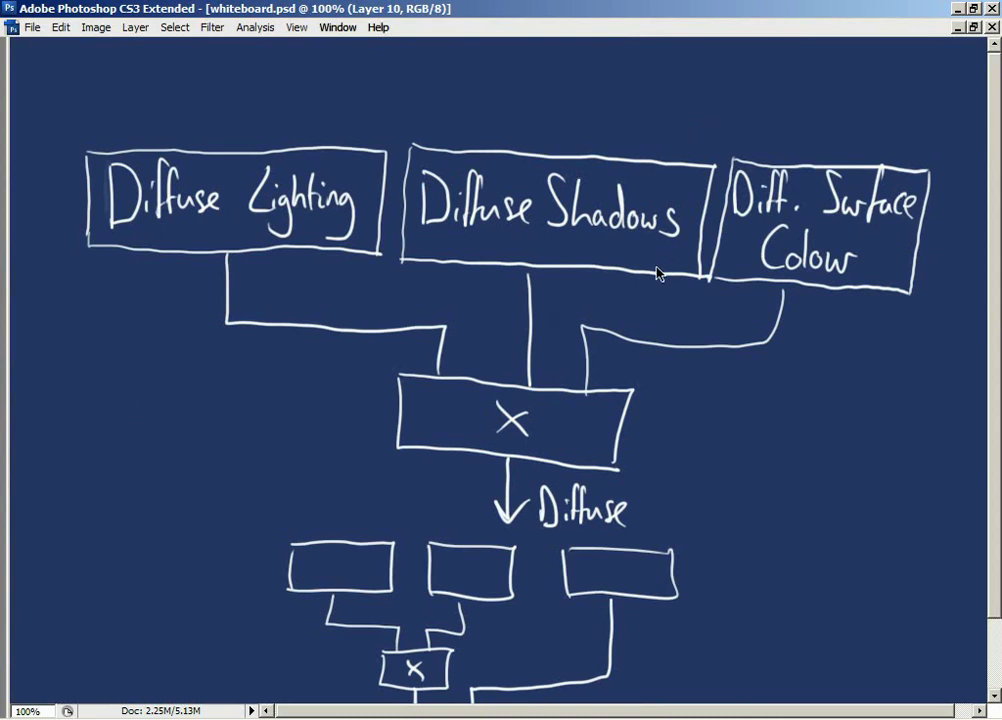
pyautogui.click(735, 719)
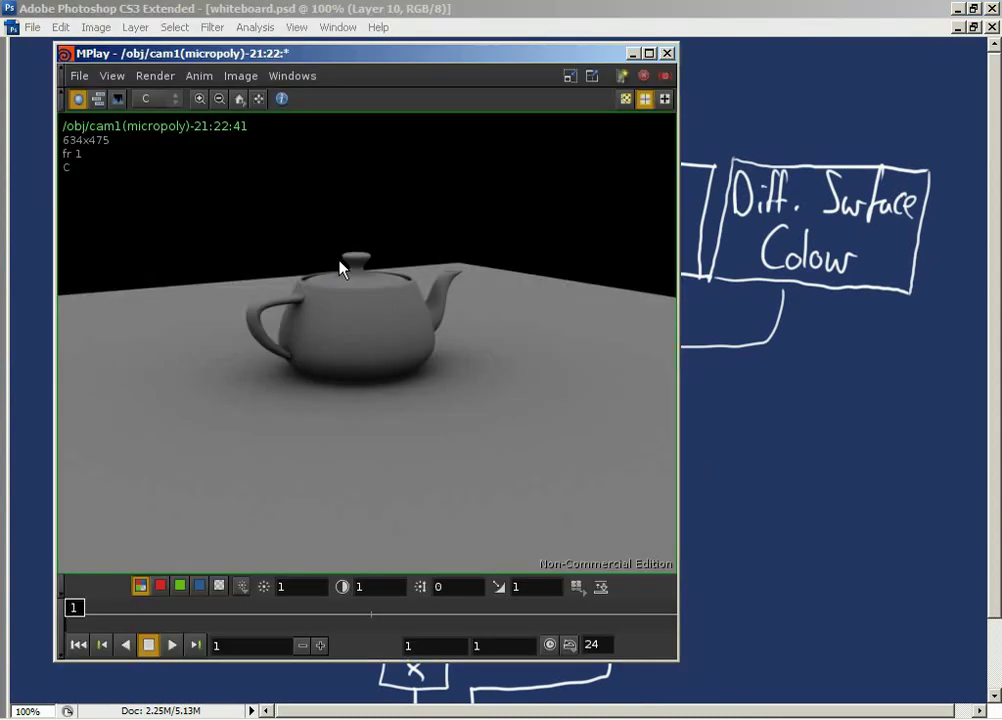
# Start Save Frame As and browse to the S:/Projects/HDRI_Shader folder
pyautogui.click(78, 76)
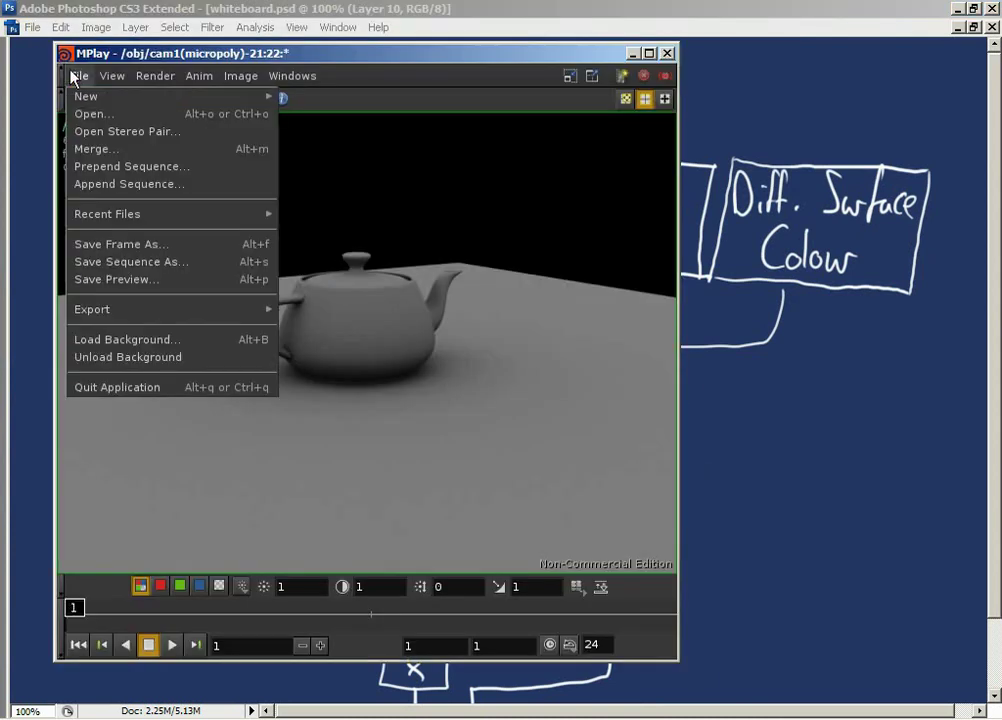
pyautogui.click(142, 243)
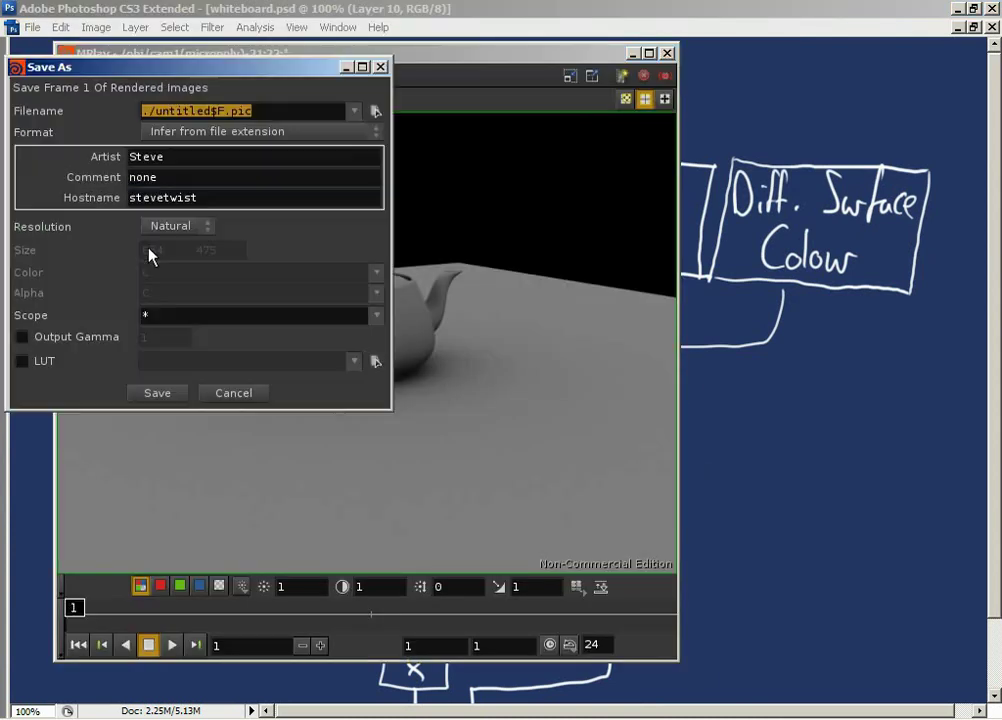
pyautogui.click(374, 111)
pyautogui.click(457, 70)
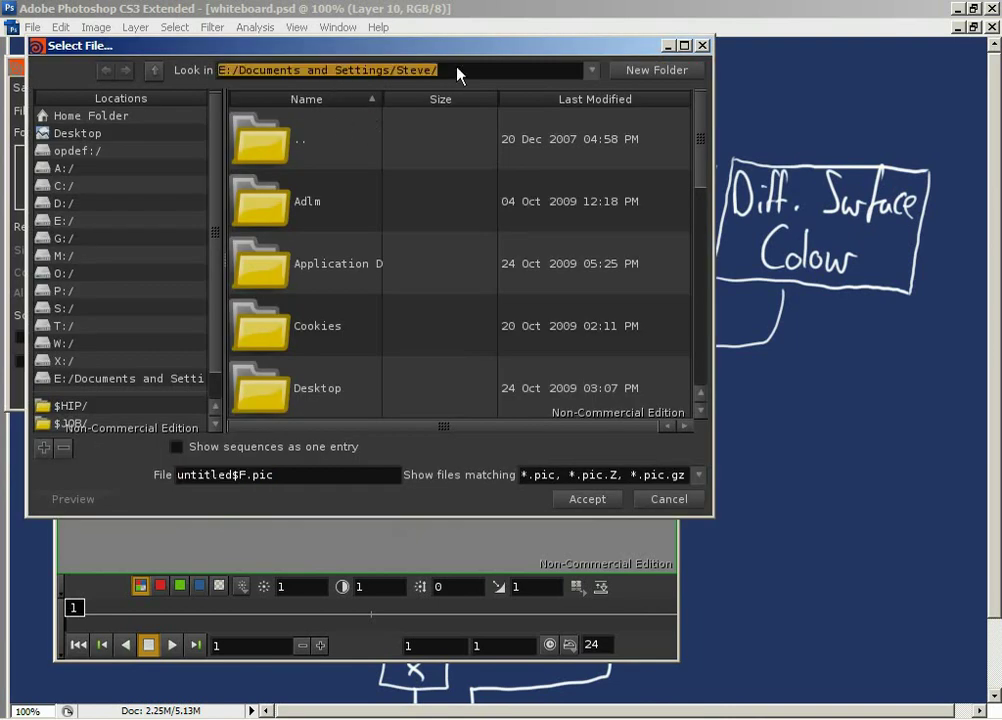
pyautogui.write('S:')
pyautogui.write('/Projec')
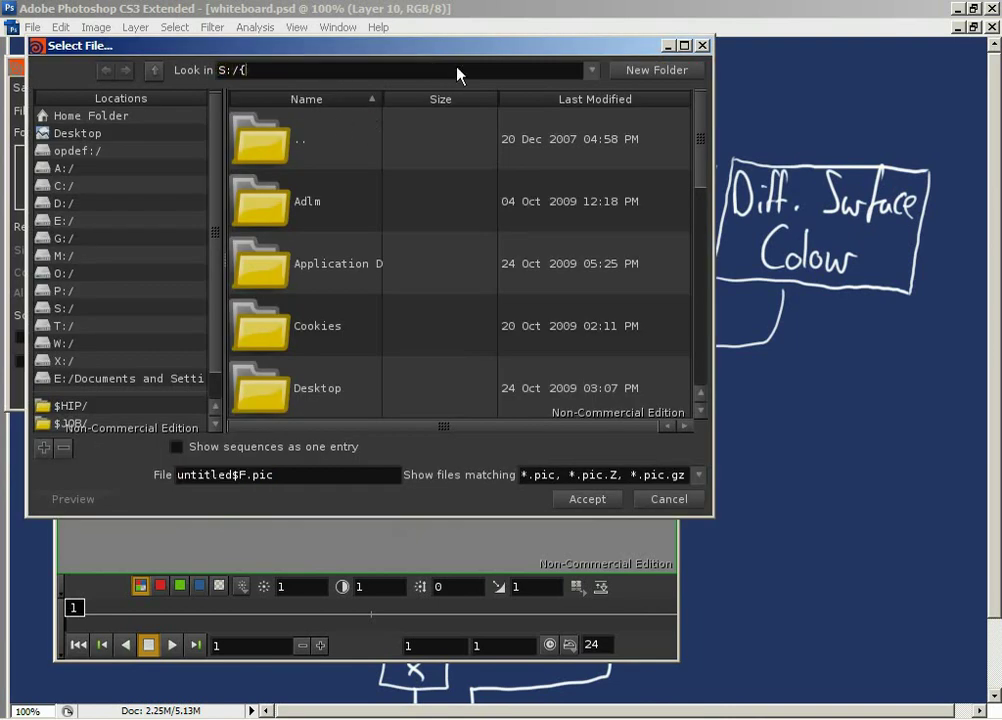
pyautogui.write('ts/')
pyautogui.press('Return')
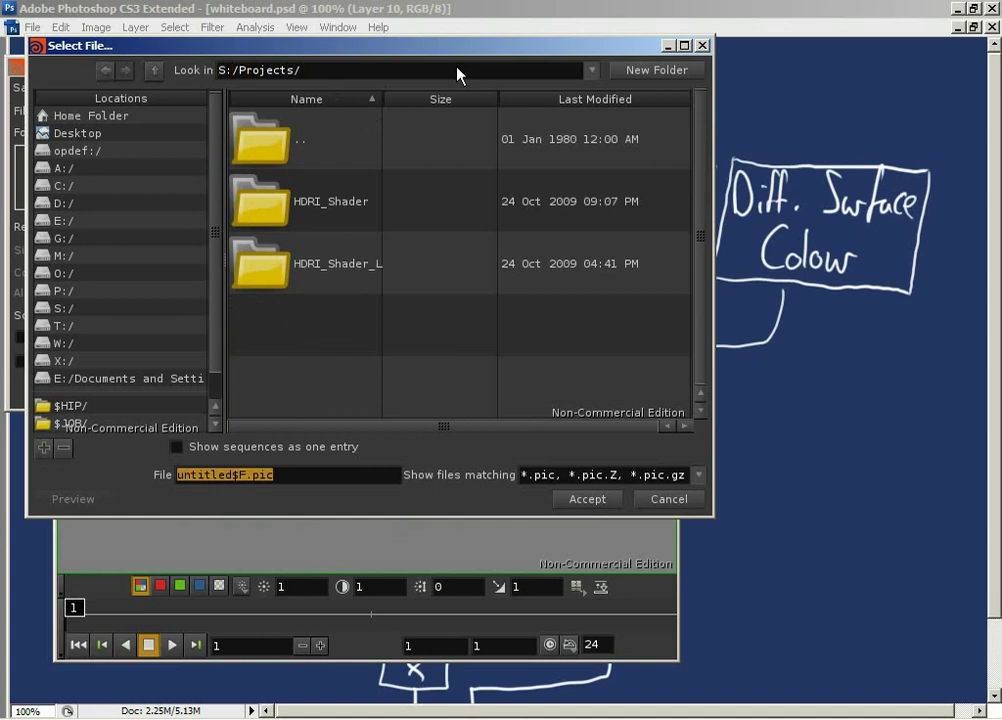
pyautogui.doubleClick(285, 201)
# Name the file AO.pic, save the frame, and dismiss the completion message
pyautogui.moveTo(246, 474); pyautogui.dragTo(157, 476)
pyautogui.write('AO')
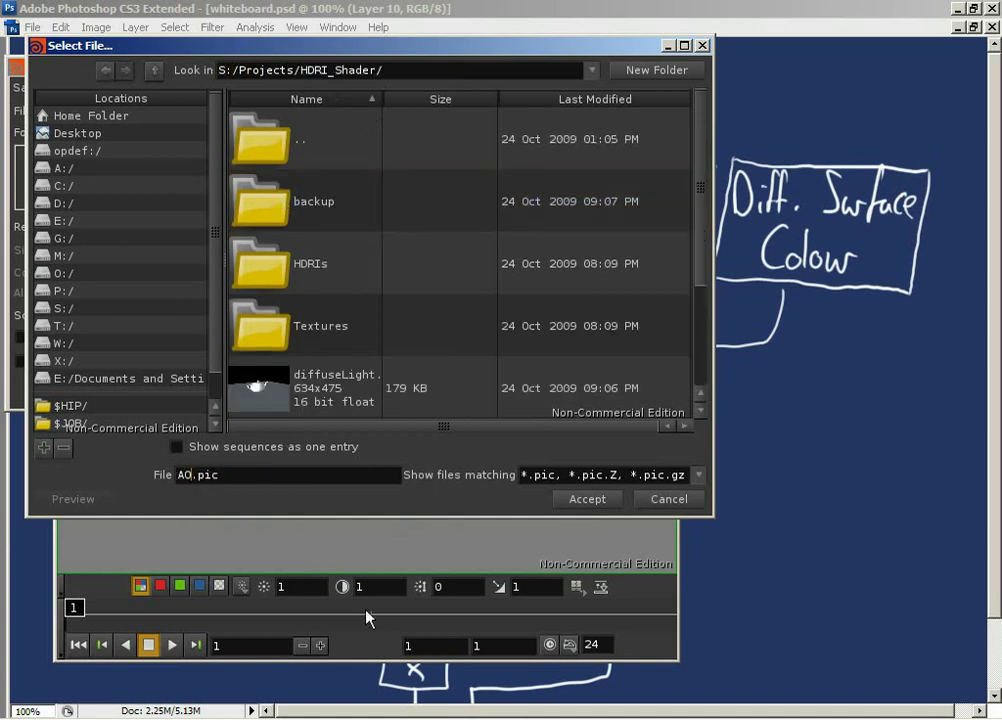
pyautogui.click(585, 498)
pyautogui.click(160, 395)
pyautogui.click(240, 418)
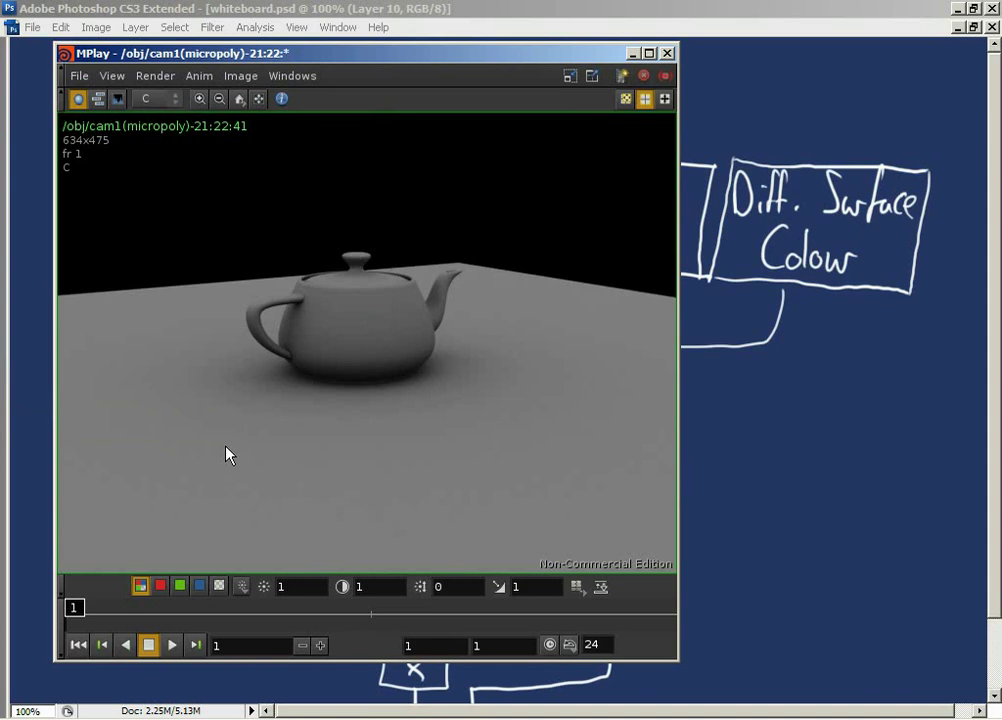
# Minimize MPlay to reveal the Photoshop whiteboard diagram and clear the selection with Ctrl+D
pyautogui.click(632, 53)
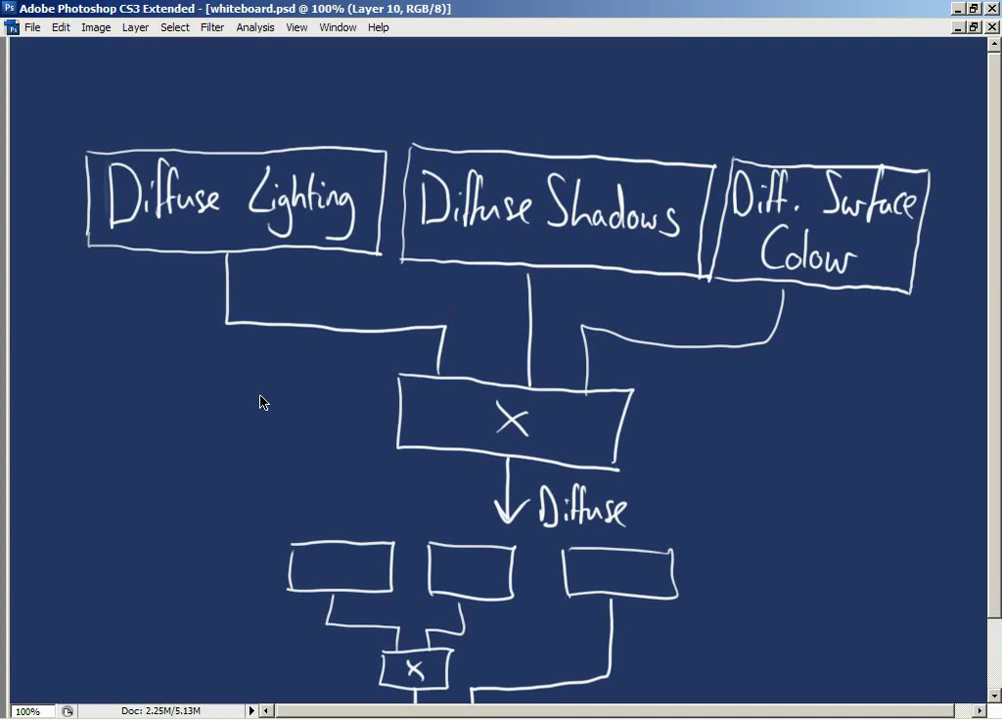
pyautogui.hotkey('ctrl', 'd')
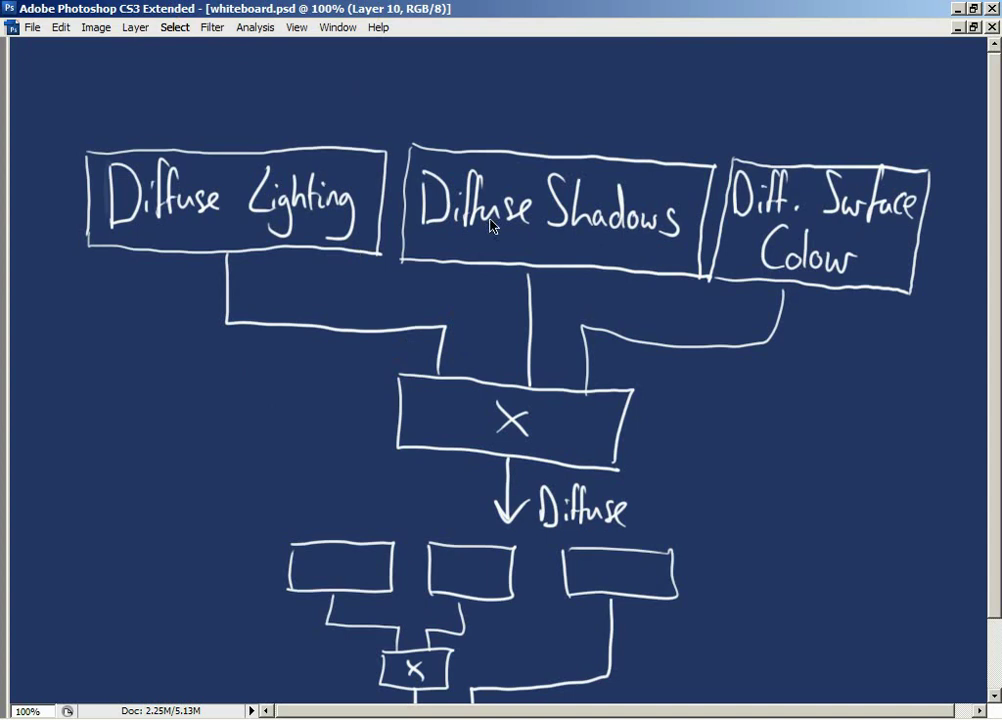